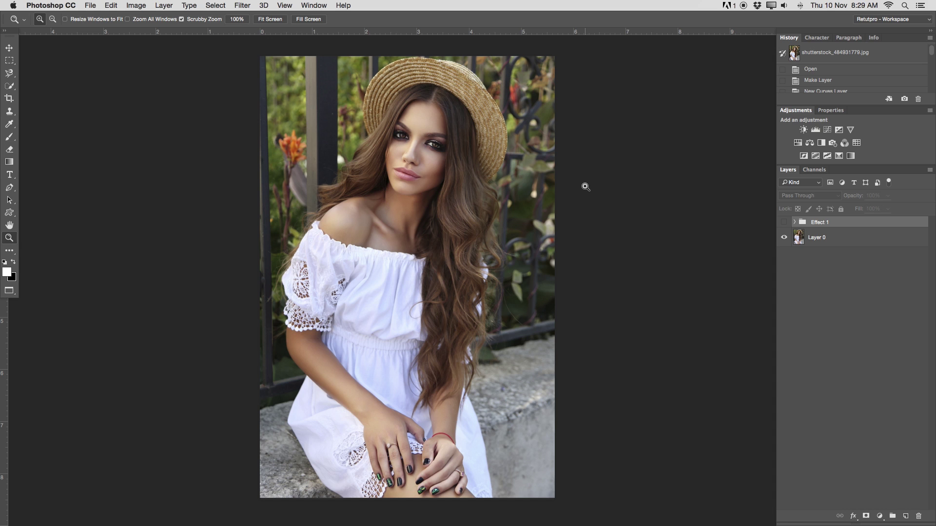
Inspect the adjustment layers inside the Effect 1 group and compare the photo with and without the effect
left_click(794, 222)
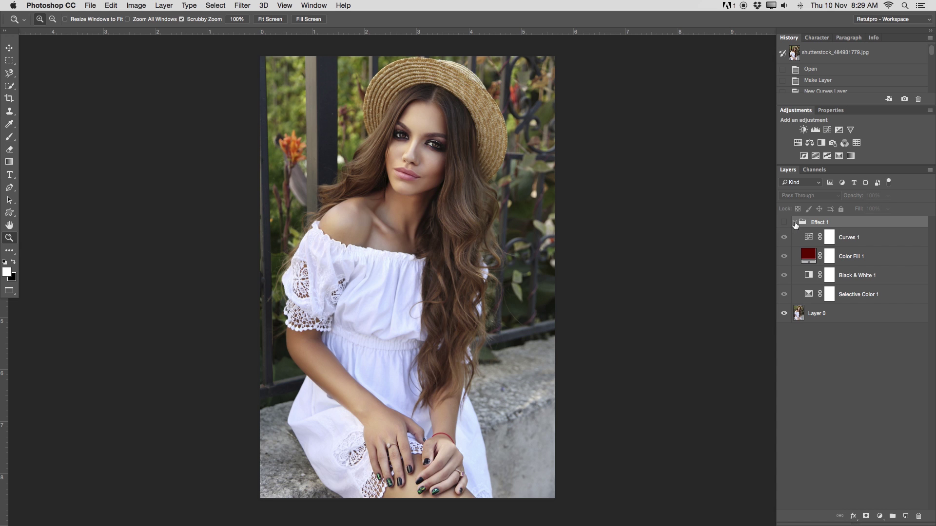
left_click(786, 223)
left_click(786, 223)
left_click(786, 223)
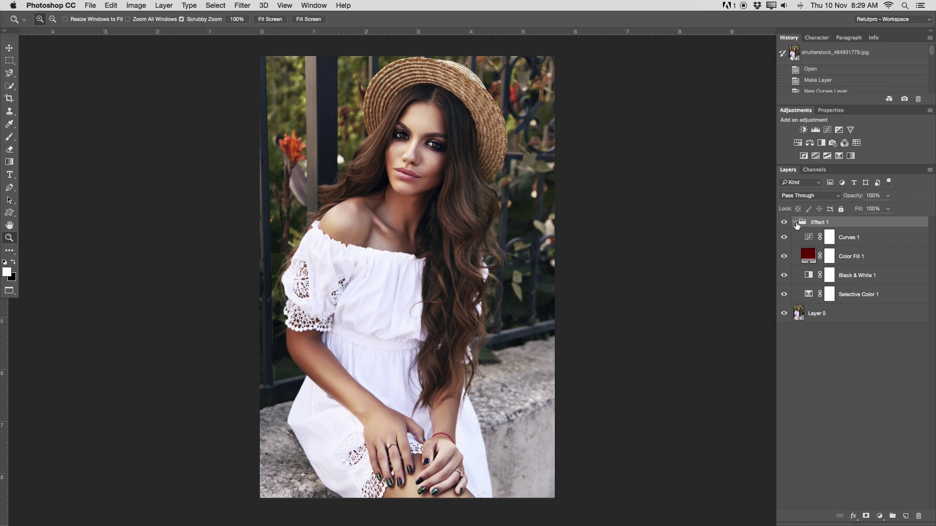
left_click(795, 223)
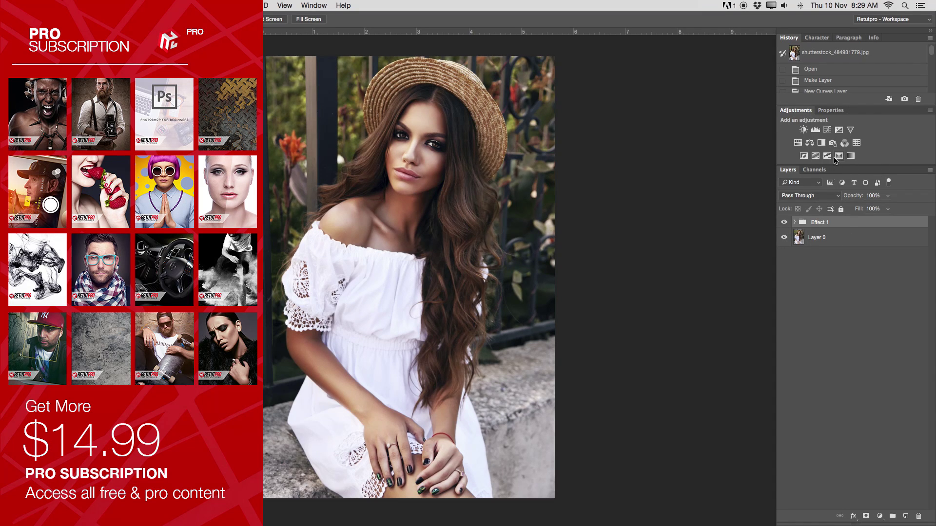
Add a Selective Color adjustment layer, set Cyan to +13% for the Blacks, and preview the change
left_click(851, 156)
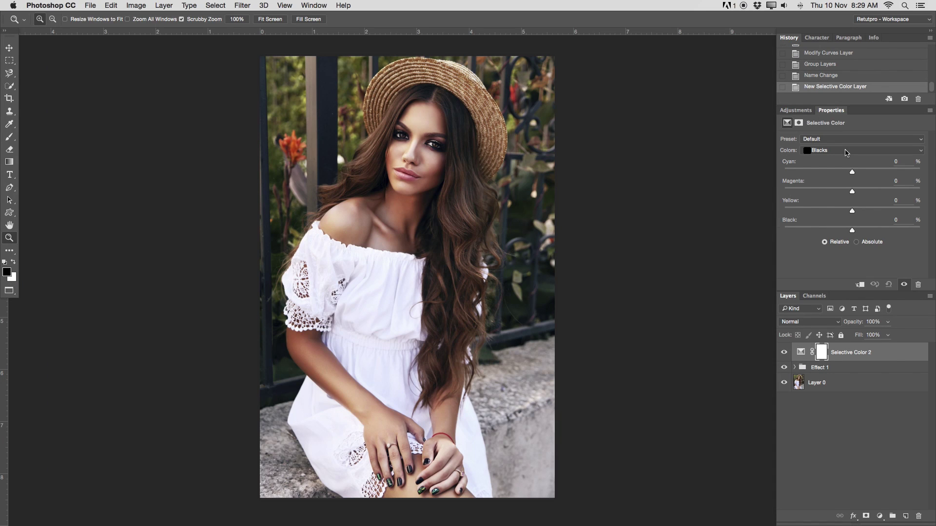
left_click(839, 152)
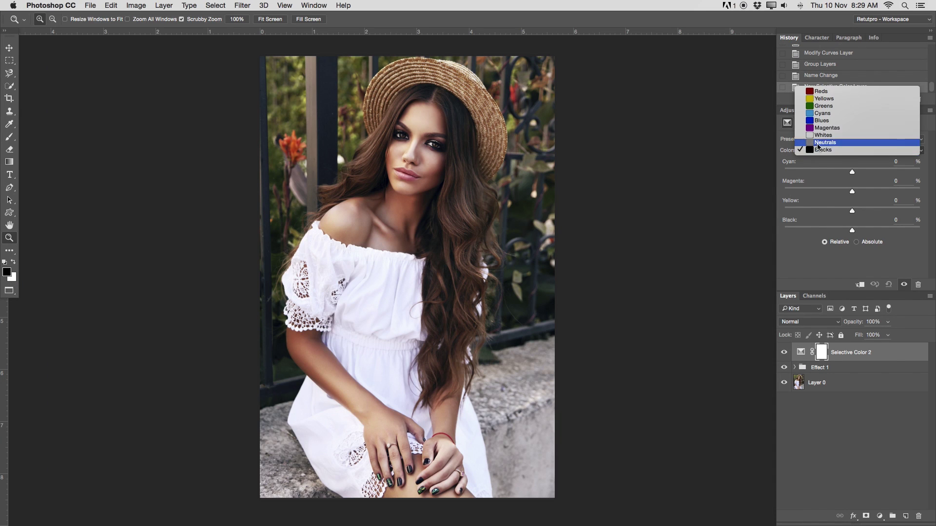
left_click(837, 151)
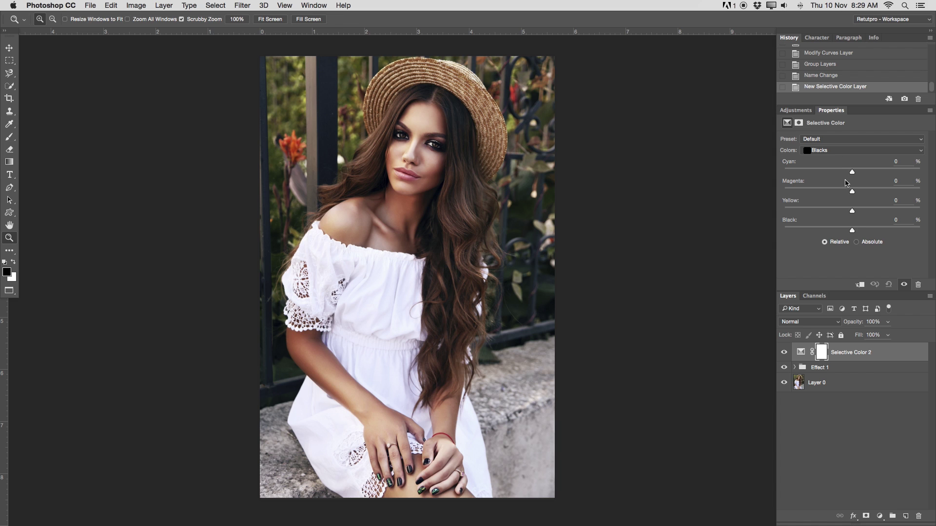
left_click_drag(854, 174, 861, 174)
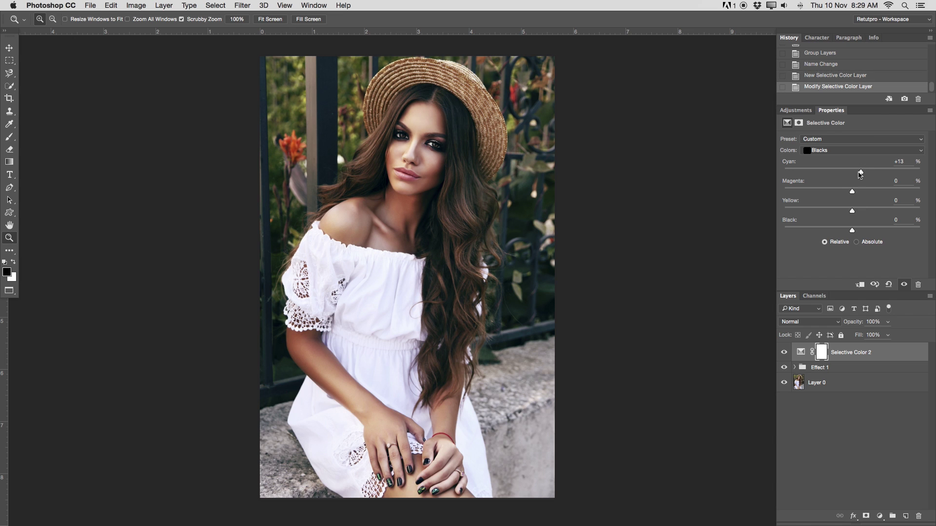
left_click(784, 352)
left_click(785, 353)
left_click(785, 352)
left_click(785, 353)
Hide the Effect 1 group and compare the photo with and without the Selective Color 2 adjustment
left_click(784, 367)
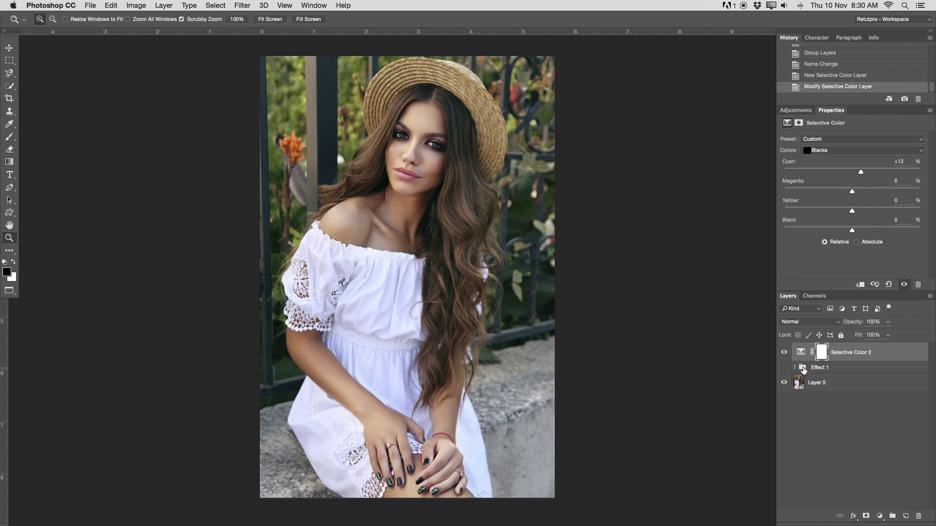
left_click(784, 353)
left_click(785, 353)
left_click(784, 353)
left_click(784, 353)
left_click(785, 354)
left_click(785, 354)
left_click(785, 353)
left_click(785, 354)
Set the Blacks in Selective Color 2 to Magenta -6%, Yellow -11% and Black +9%, and compare before and after
left_click_drag(852, 191, 848, 194)
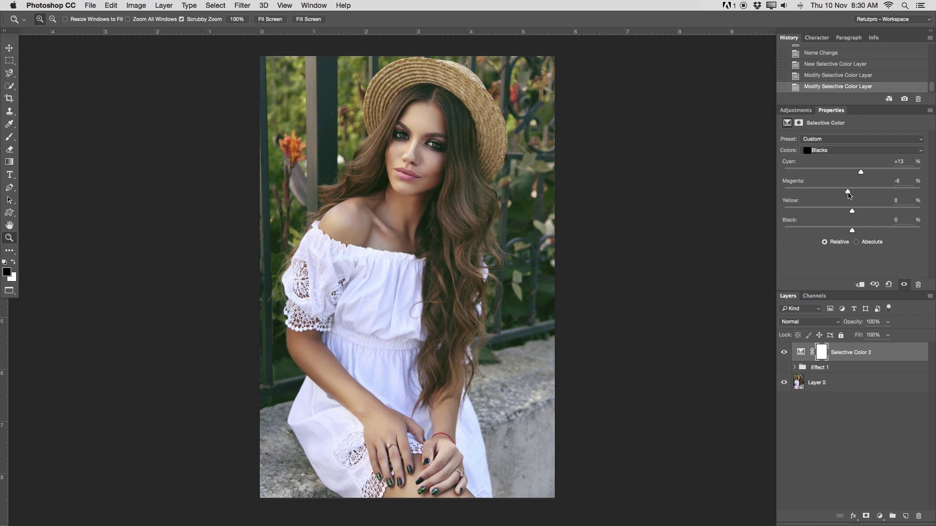
mouse_move(853, 210)
left_mouse_down()
mouse_move(799, 210)
mouse_move(845, 215)
left_mouse_up()
left_click_drag(854, 232, 858, 238)
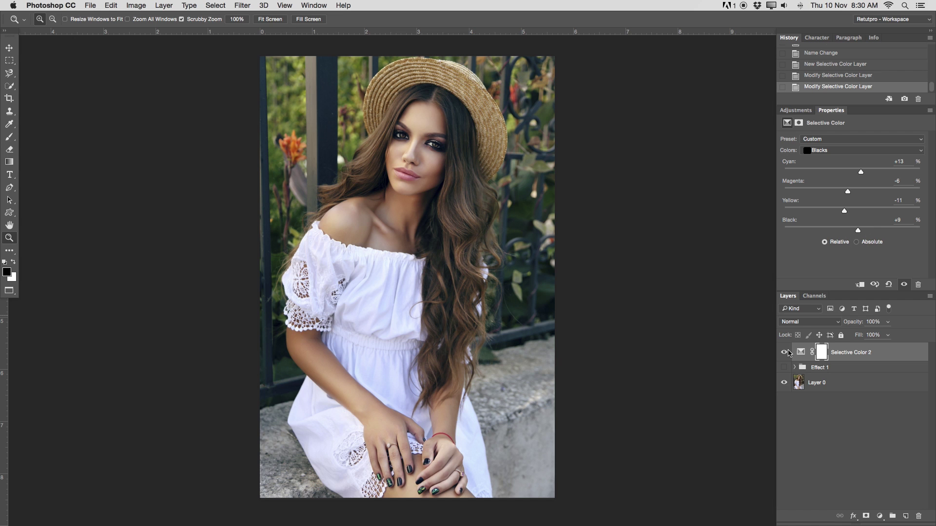
left_click(784, 353)
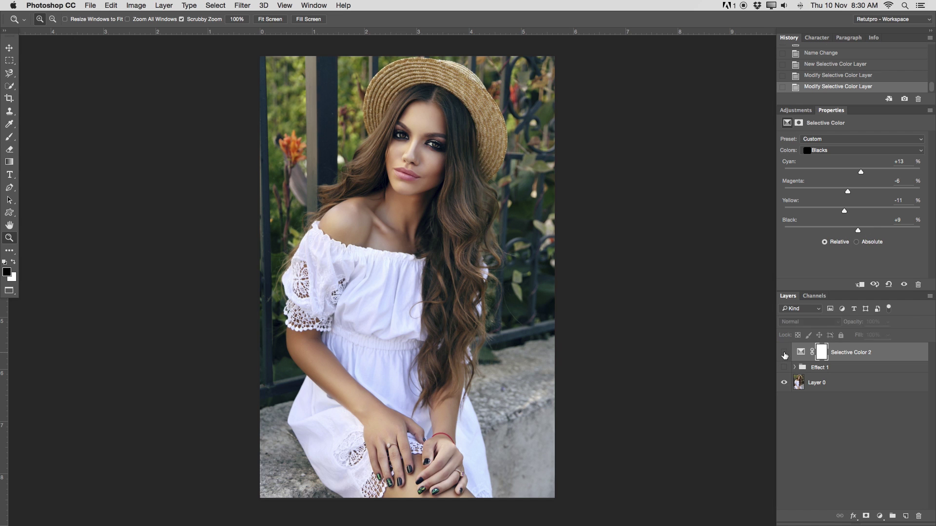
left_click(784, 353)
left_click(784, 353)
left_click(784, 354)
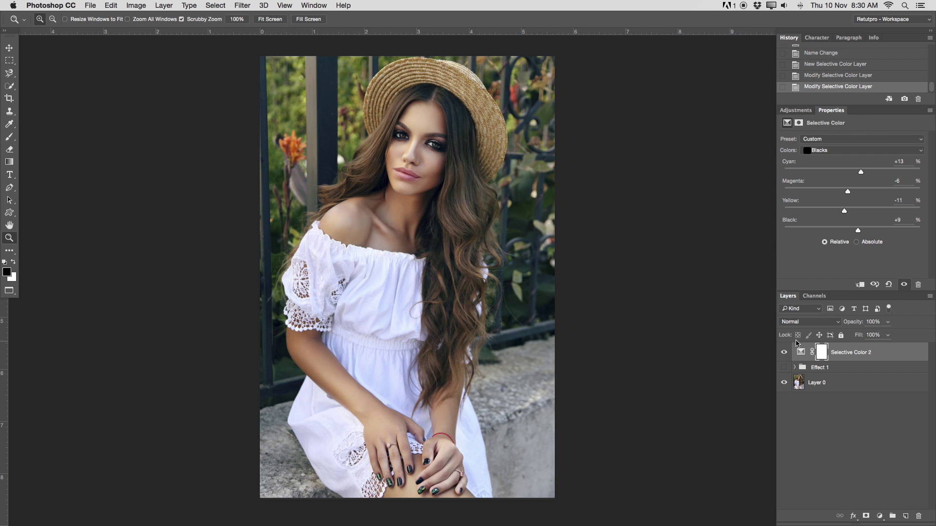
left_click(851, 149)
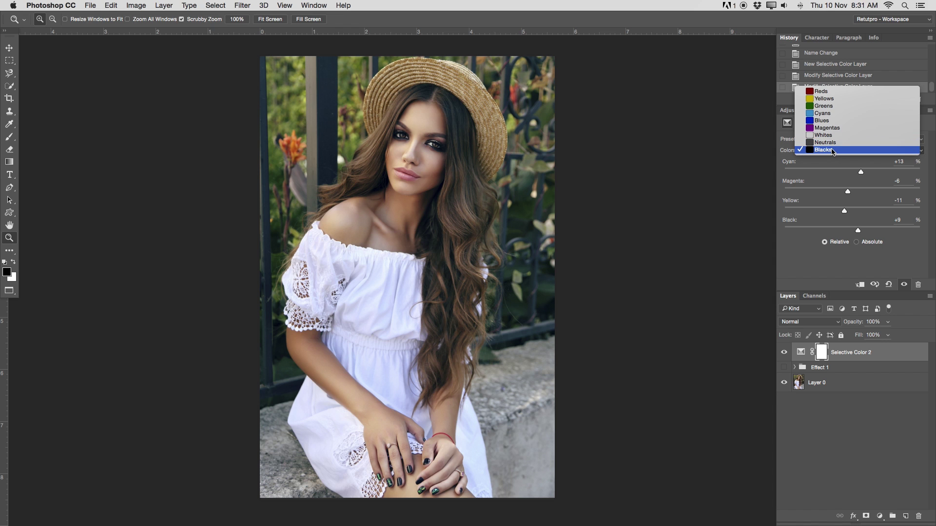
left_click(833, 151)
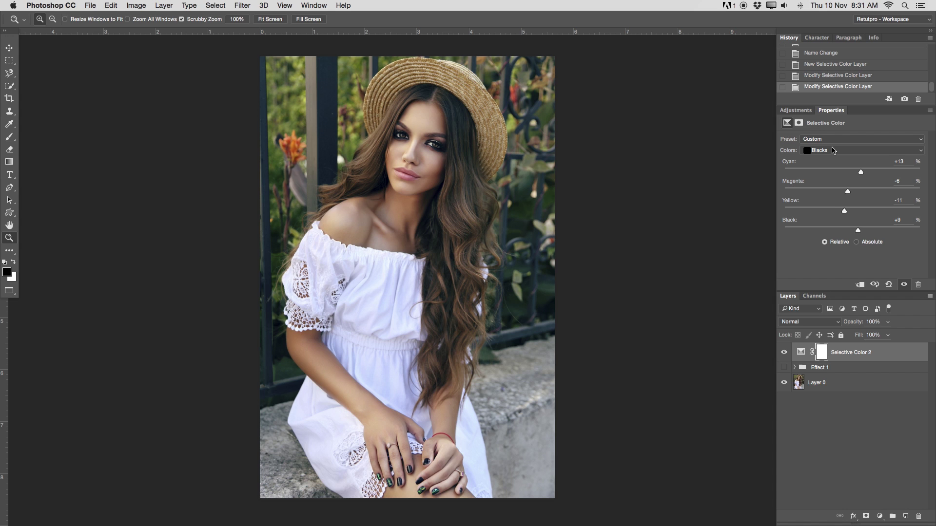
Add a Black & White adjustment layer using the High Contrast Blue Filter preset
left_click(796, 111)
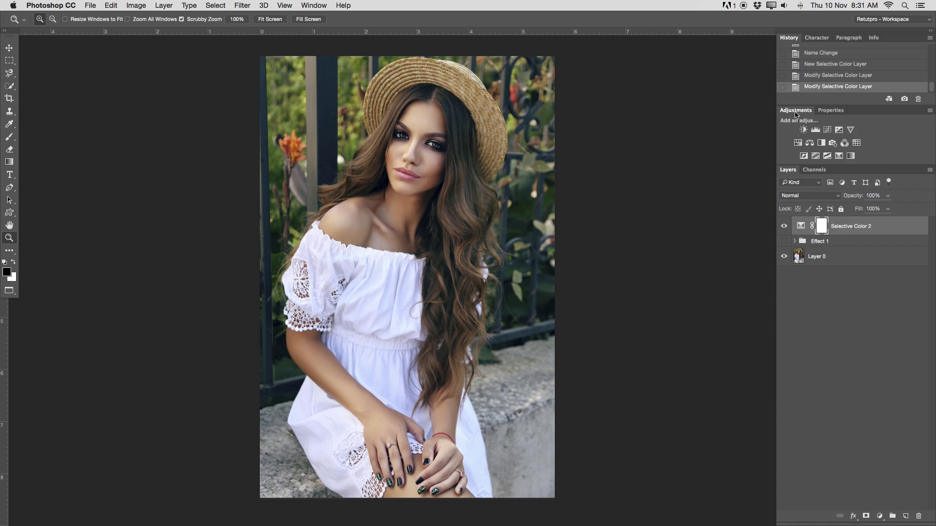
left_click(822, 146)
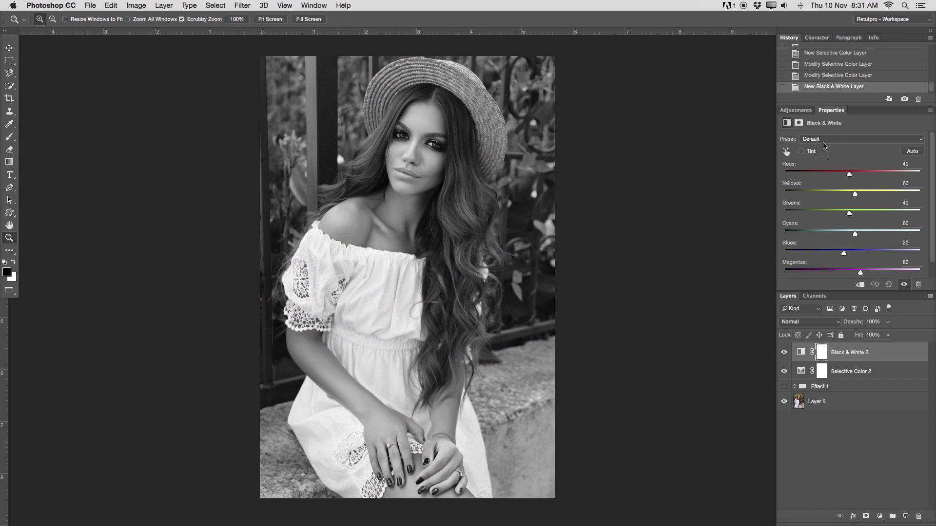
left_click(836, 140)
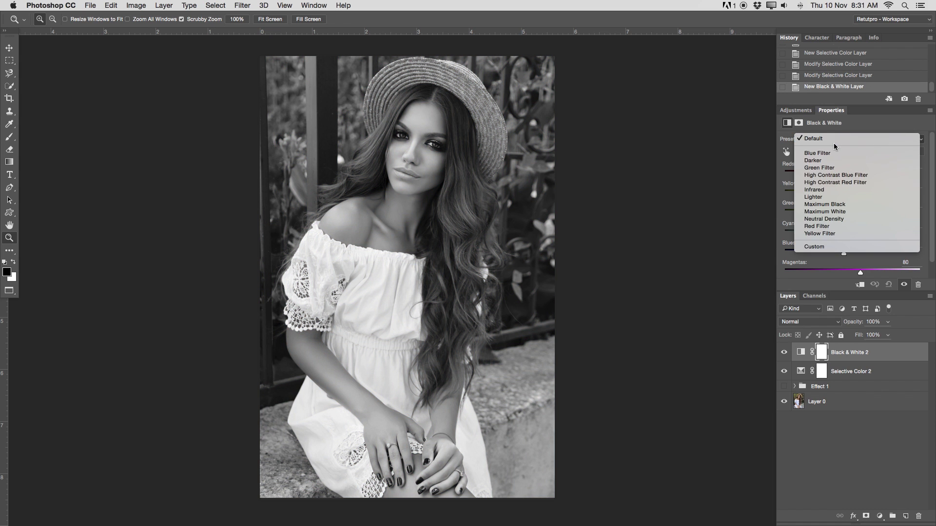
left_click(844, 177)
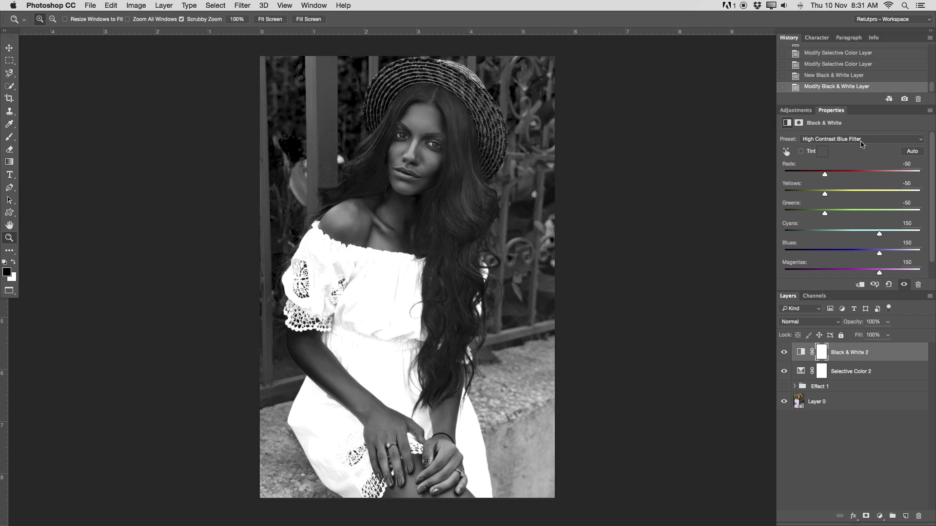
Set the Black & White 2 layer to Overlay blending at 30% opacity and preview its effect
left_click(802, 326)
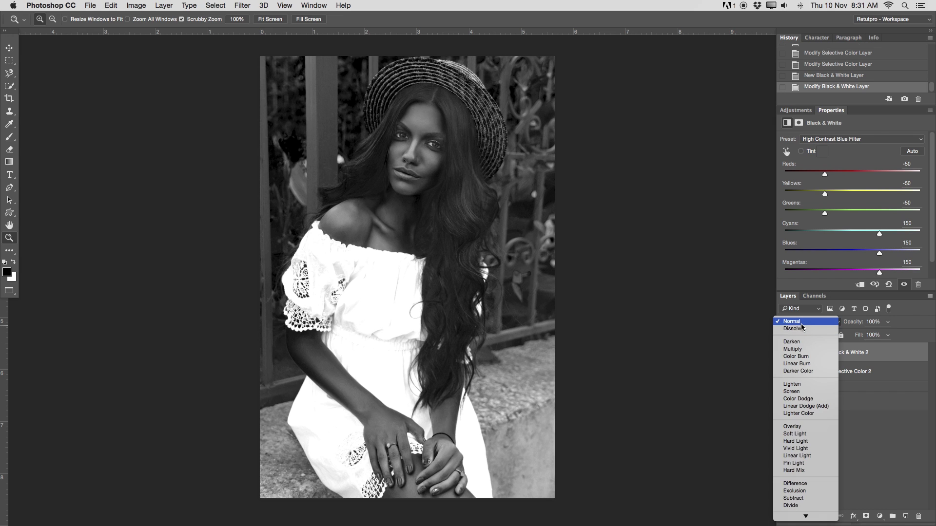
left_click(802, 427)
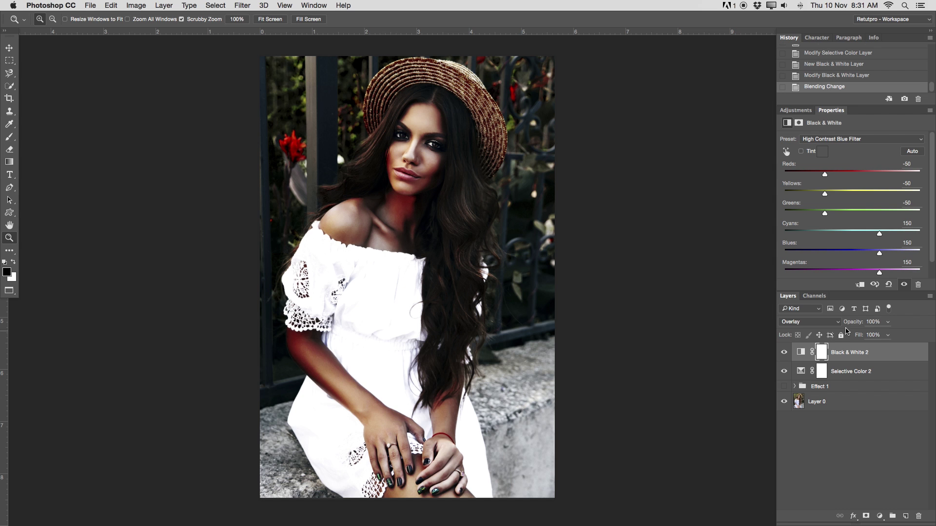
left_click(870, 321)
type("2")
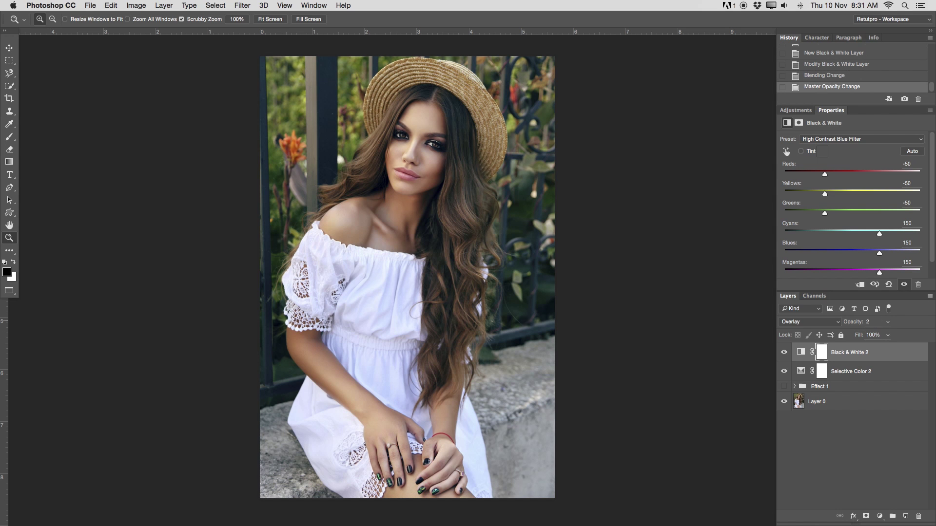
type("5")
key("BackSpace")
key("BackSpace")
type("30")
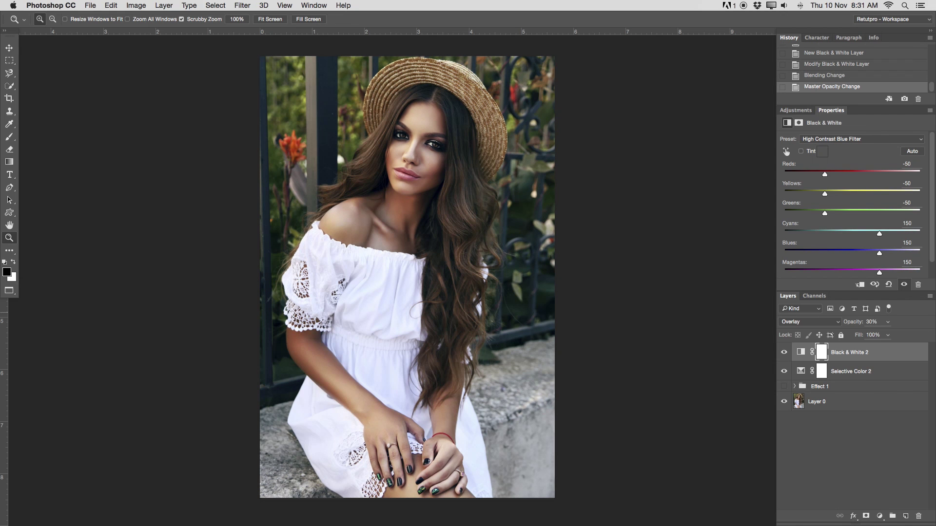
left_click(784, 354)
left_click(785, 357)
Try the Black & White 2 layer at 46% opacity and return it to 30%
left_click(860, 322)
left_click_drag(860, 322, 863, 324)
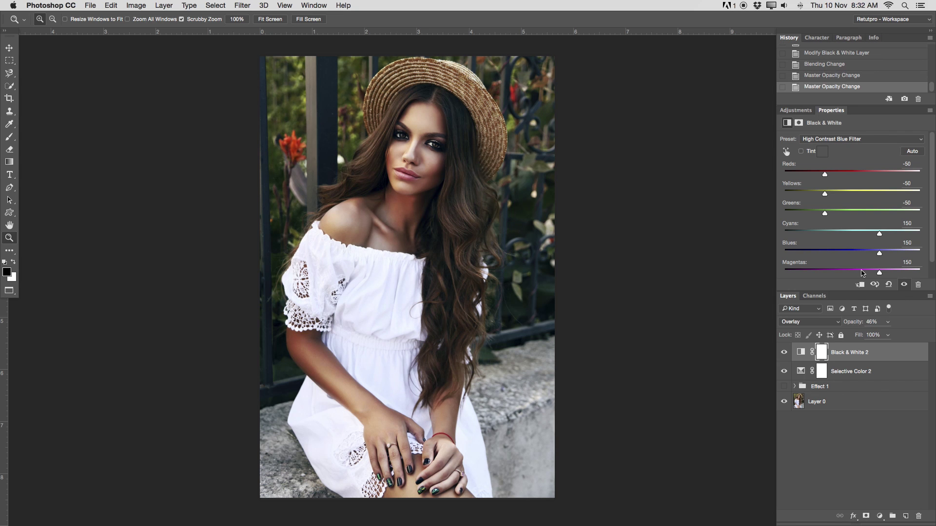
key("3")
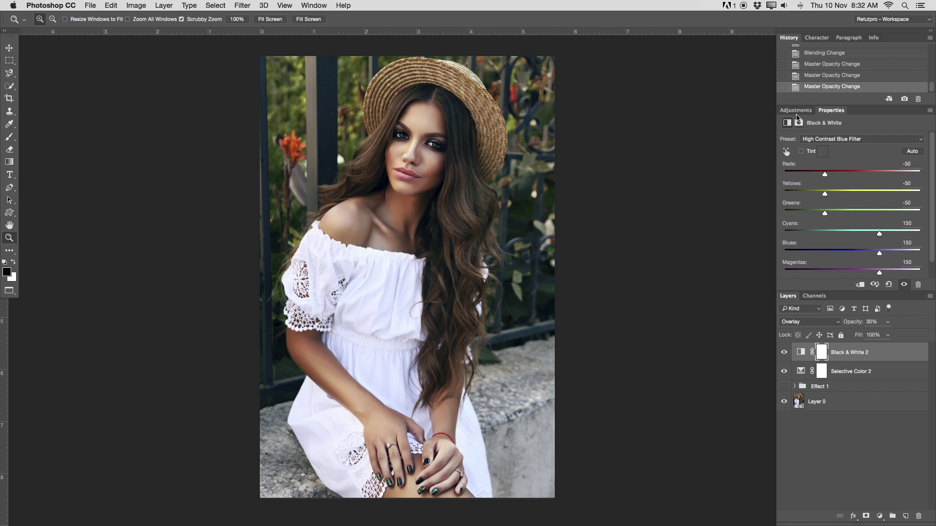
Add a Solid Color fill layer in dark red, hex 6b0000, above the Black & White 2 layer
left_click(880, 516)
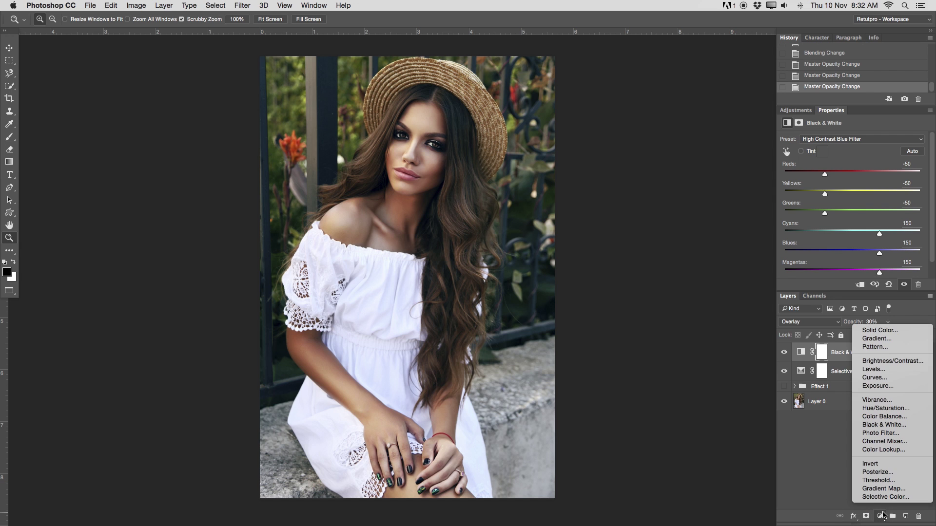
left_click(881, 331)
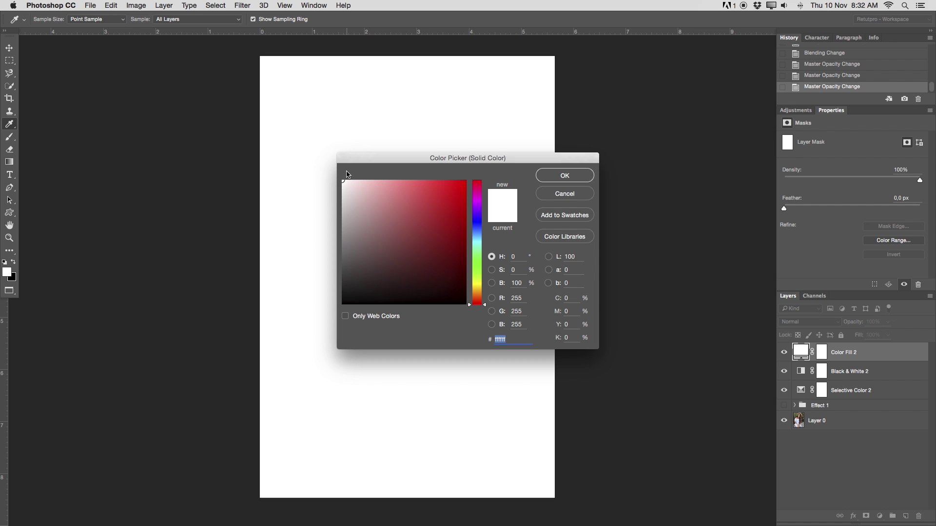
left_click_drag(432, 225, 465, 224)
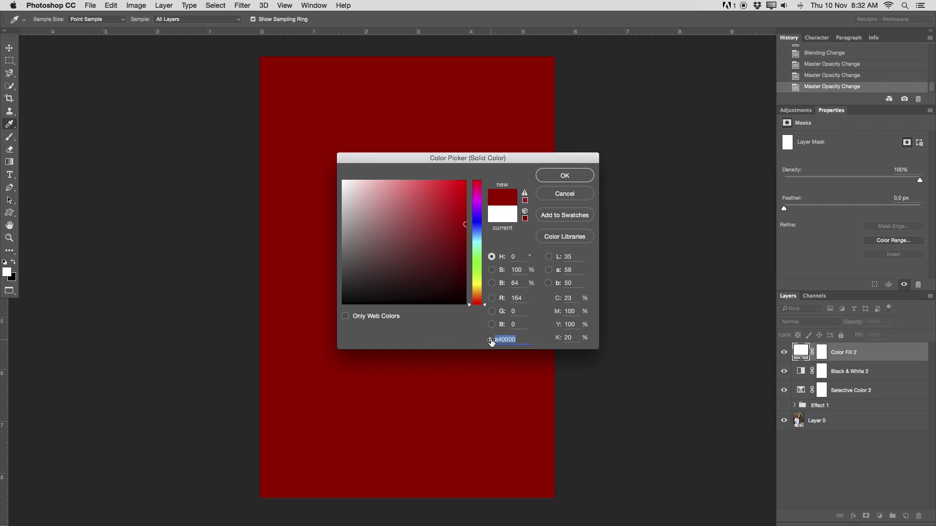
type("6b")
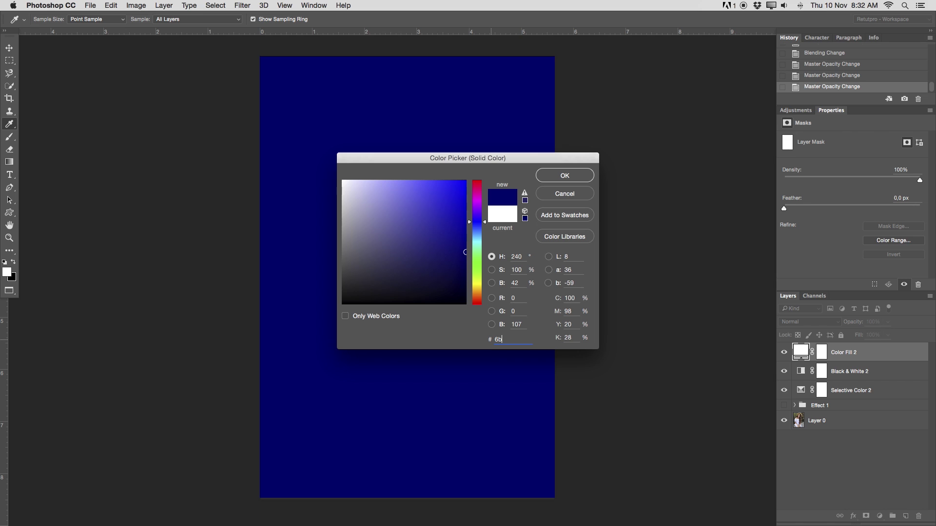
type("0000")
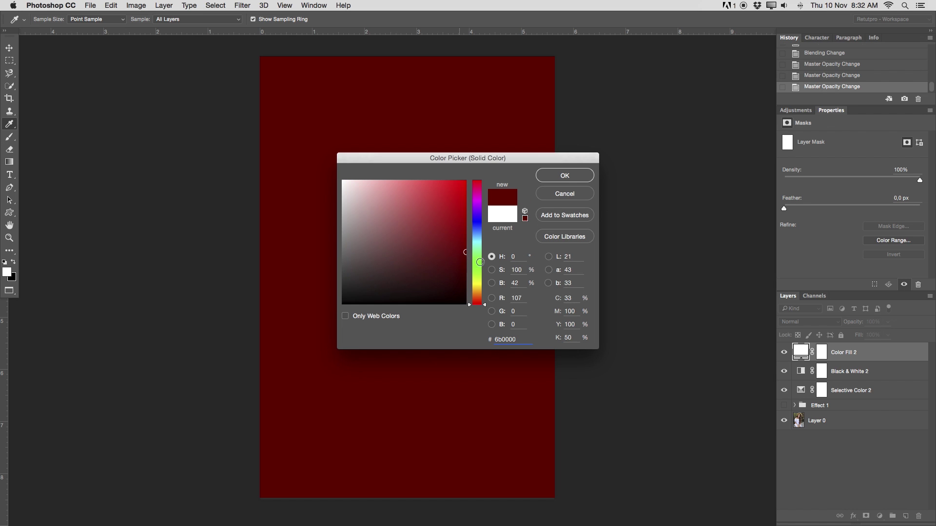
left_click(580, 175)
key("z")
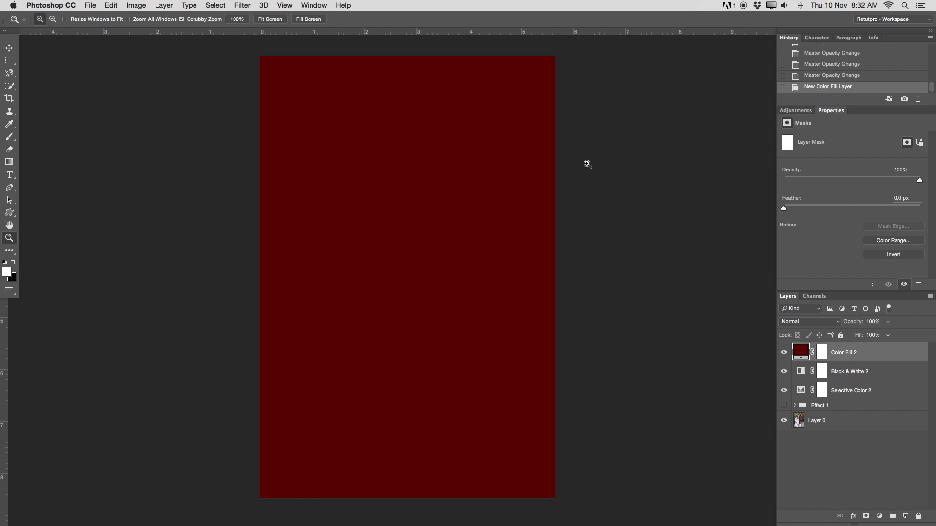
Set the dark red fill layer's blend mode to Color and its opacity to 16%
left_click(829, 322)
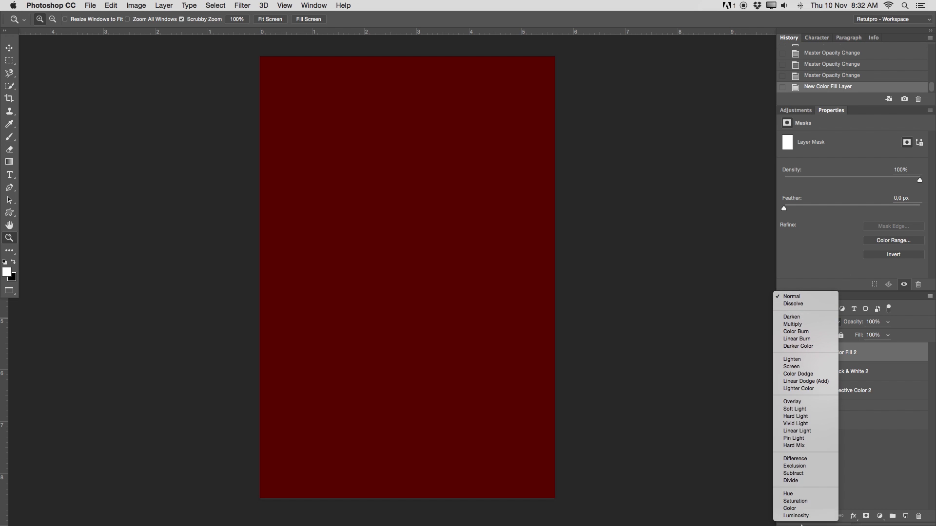
left_click(800, 508)
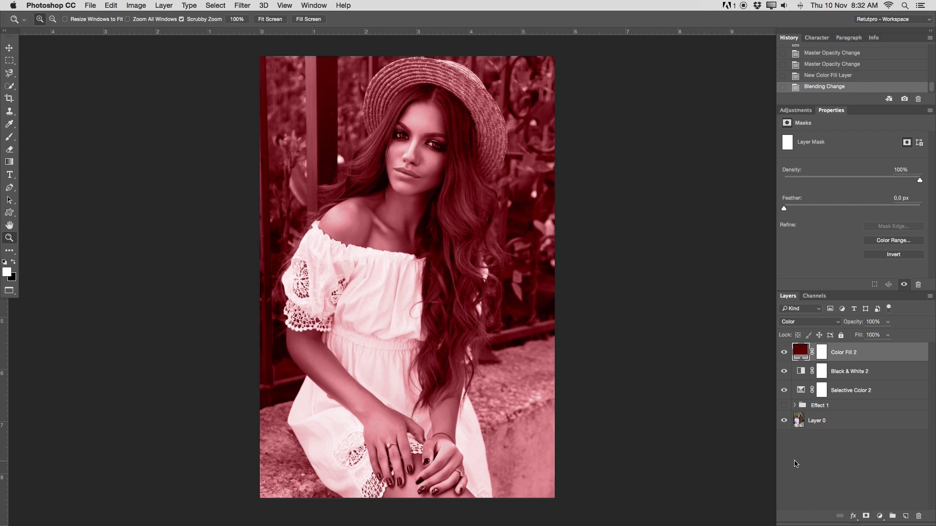
left_click(870, 322)
type("10")
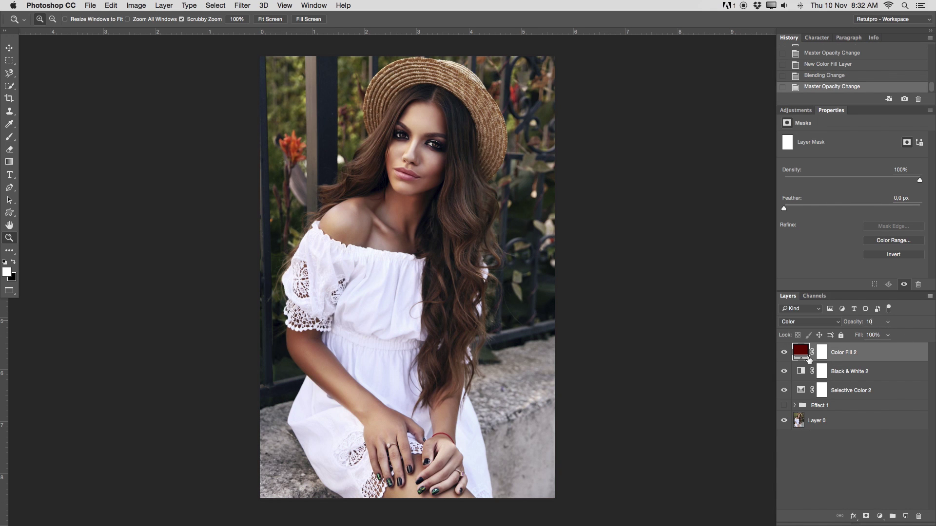
left_click(784, 352)
left_click(784, 352)
left_click(861, 323)
left_click_drag(862, 323, 861, 323)
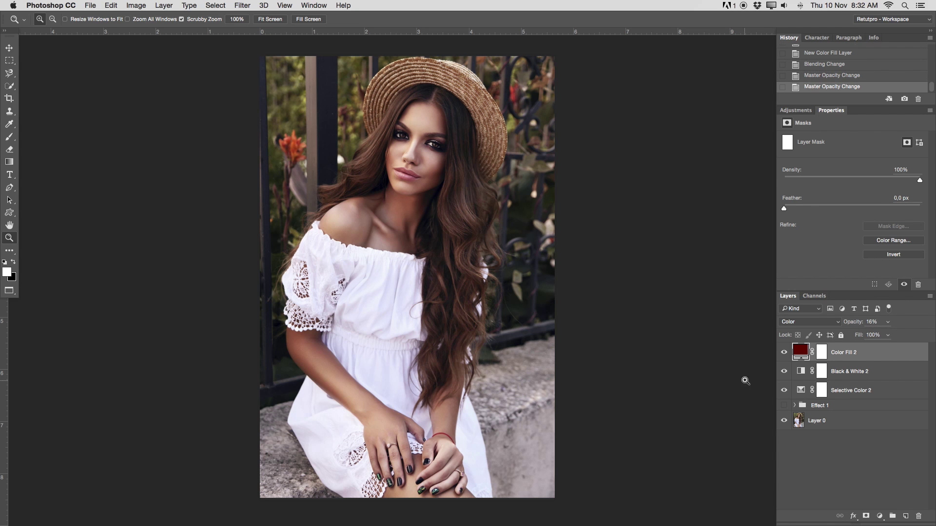
Compare the photo with and without the dark red color fill
left_click(784, 353)
left_click(784, 353)
left_click(783, 354)
left_click(783, 356)
left_click(784, 356)
left_click(783, 356)
left_click(784, 355)
left_click(784, 355)
Add a Curves layer above the dark red fill, raising the RGB curve's highlights slightly and anchoring its shadows near the original diagonal
left_click(811, 111)
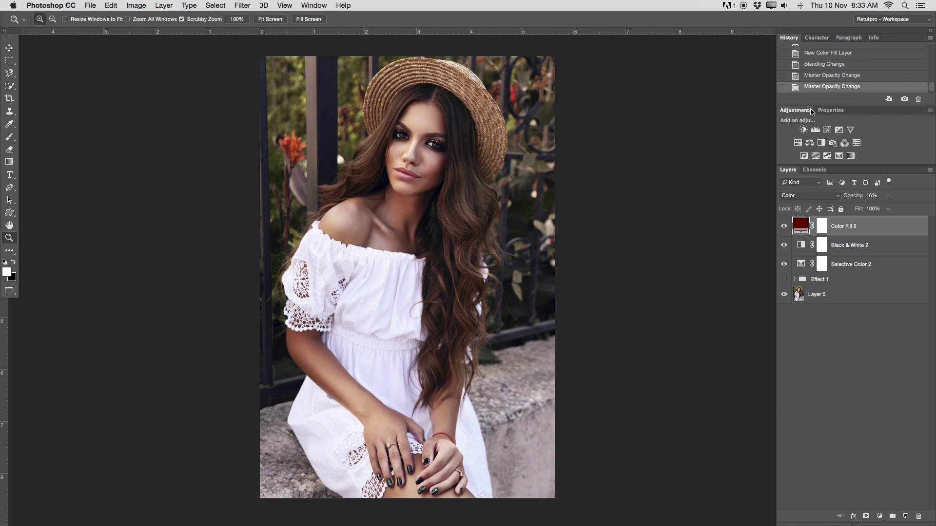
left_click(827, 130)
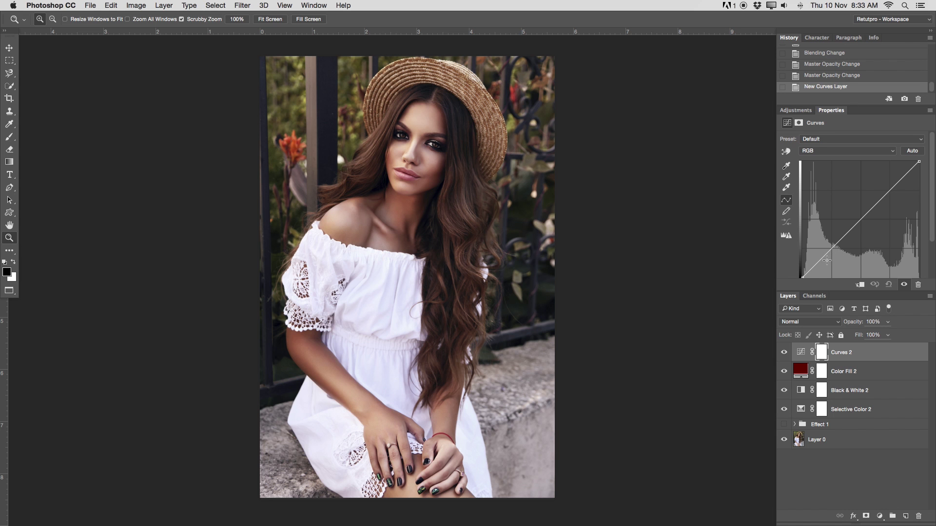
left_click_drag(897, 186, 893, 179)
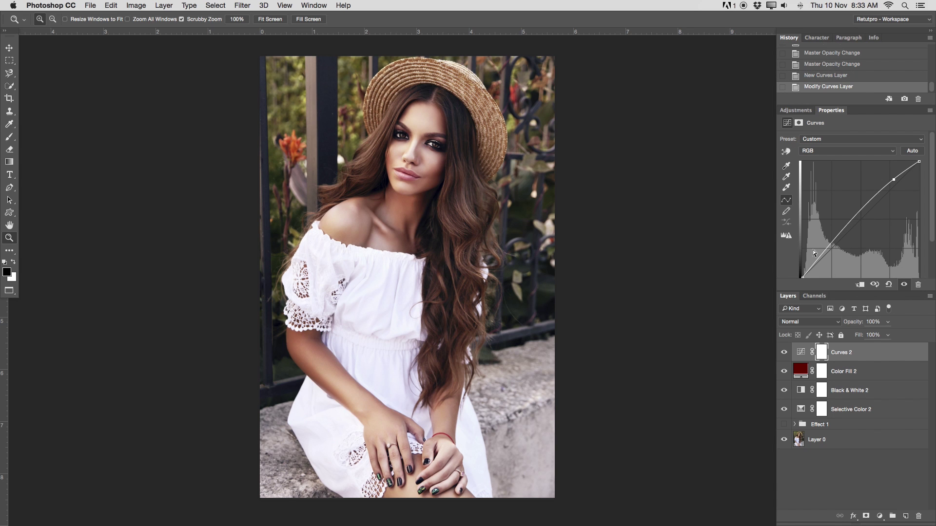
left_click_drag(829, 247, 831, 249)
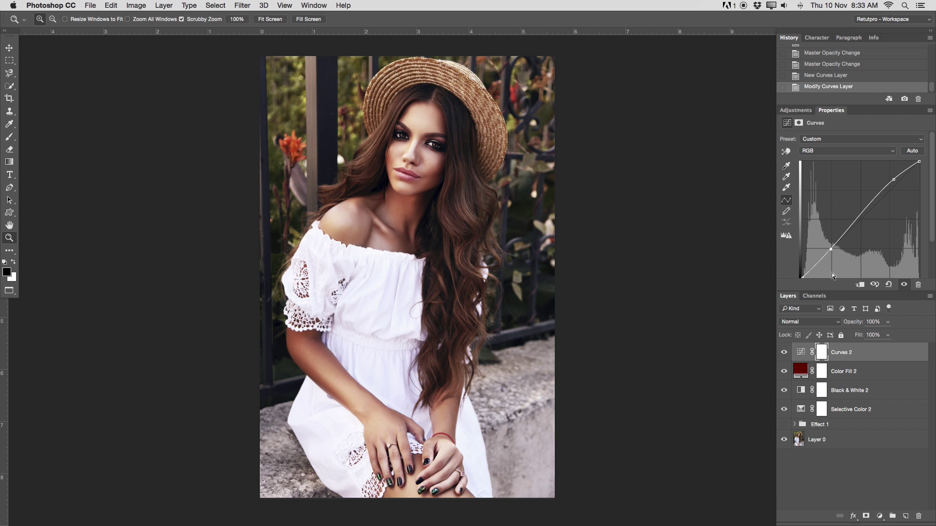
Compare the photo with and without the Curves 2 layer, and lower the curve's highlight point slightly
left_click(785, 353)
left_click(785, 353)
left_click(785, 353)
left_click(785, 353)
left_click_drag(894, 179, 894, 181)
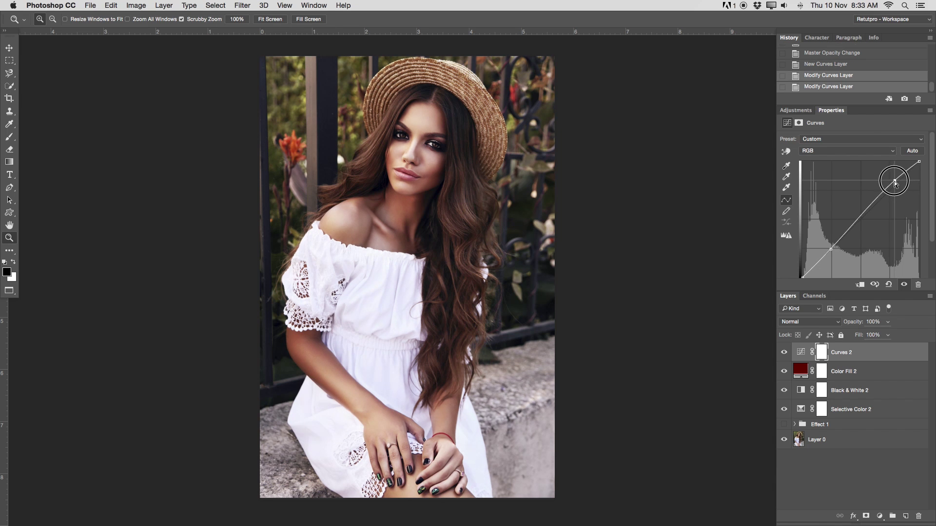
left_click(785, 356)
left_click(785, 356)
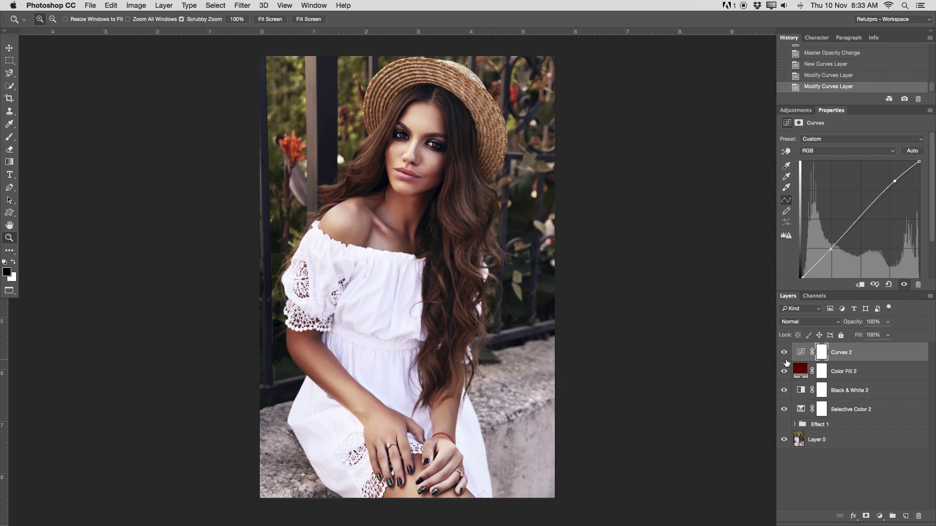
Group the Curves 2, Color Fill 2, Black & White 2 and Selective Color 2 layers and name the group Effect 2
left_click(873, 374, "shift")
left_click(869, 387, "shift")
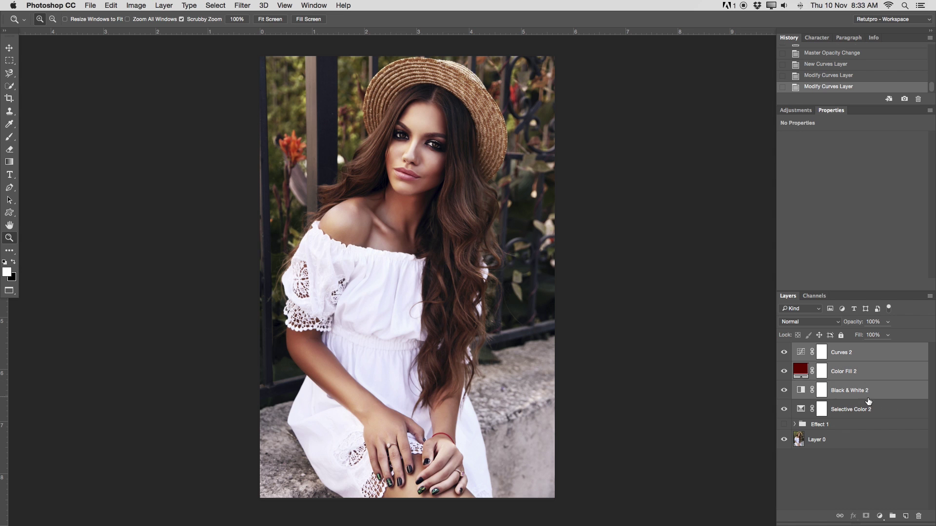
left_click(869, 404, "shift")
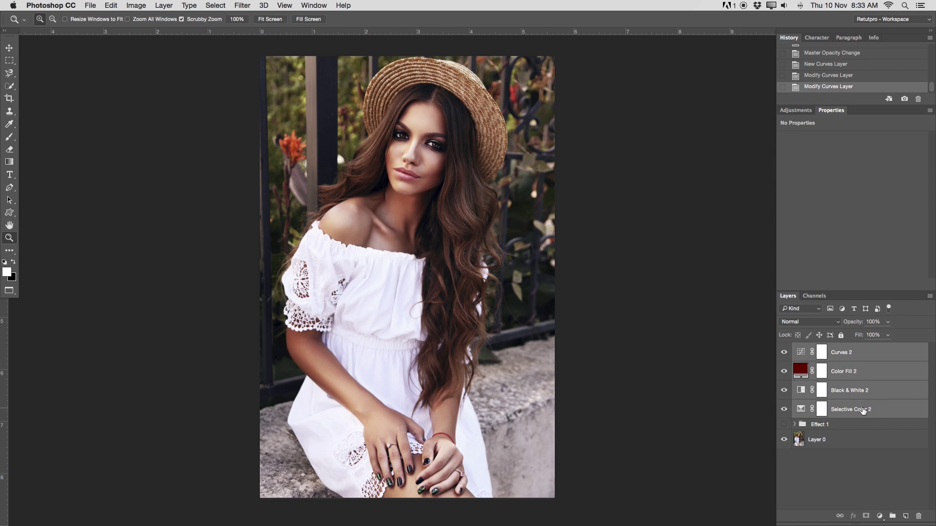
key("super+g")
double_click(821, 348)
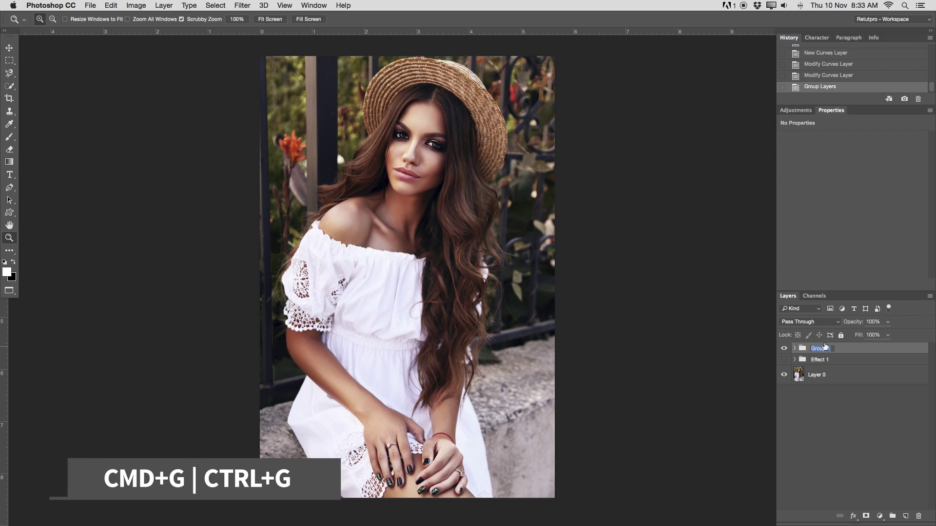
key("BackSpace")
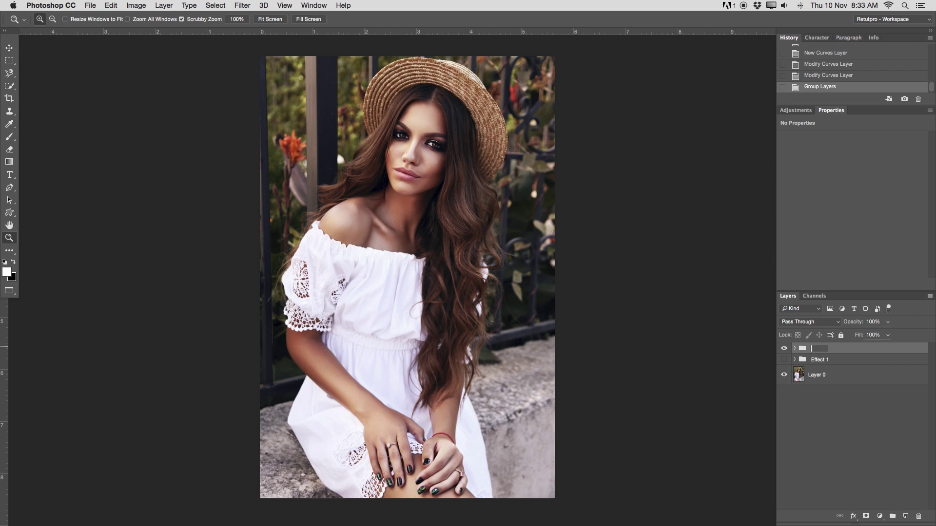
key("Return")
Compare the photo with and without the whole Effect 2 group
left_click(786, 349)
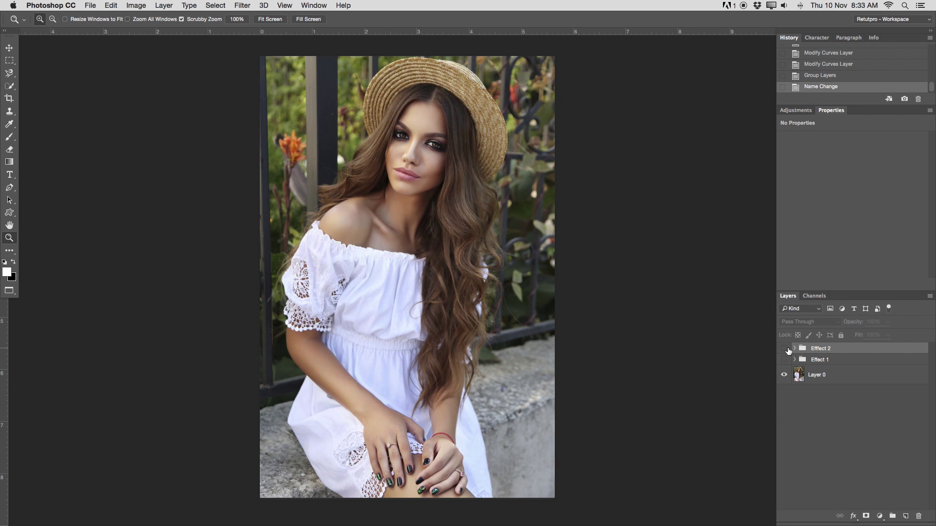
left_click(784, 349)
left_click(784, 349)
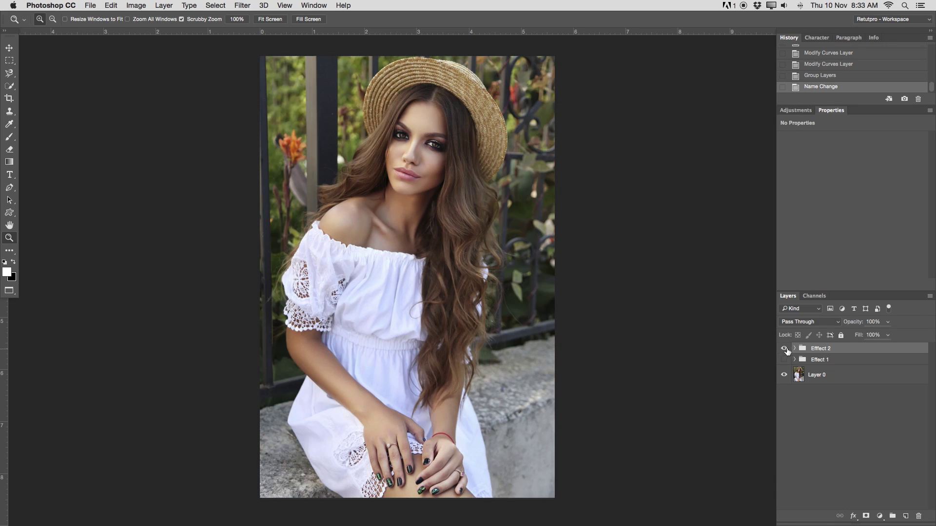
left_click(784, 349)
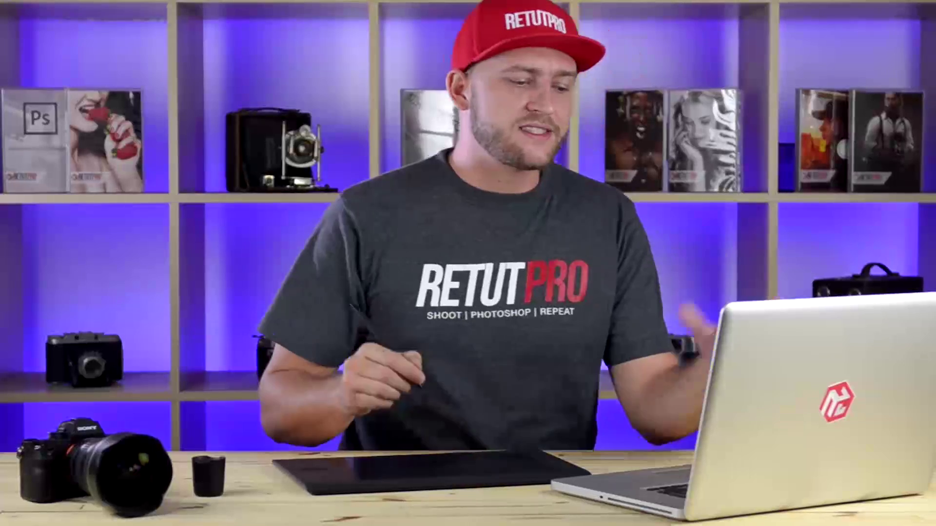